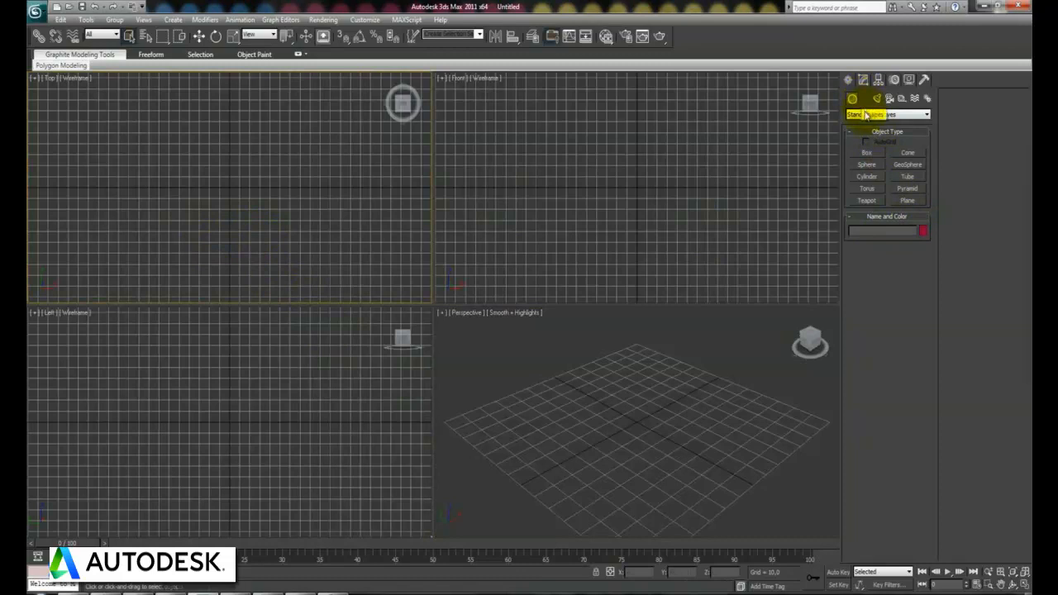
- Place a VRayPlane at the grid centre in the Top viewport and deselect it
left_click(868, 114)
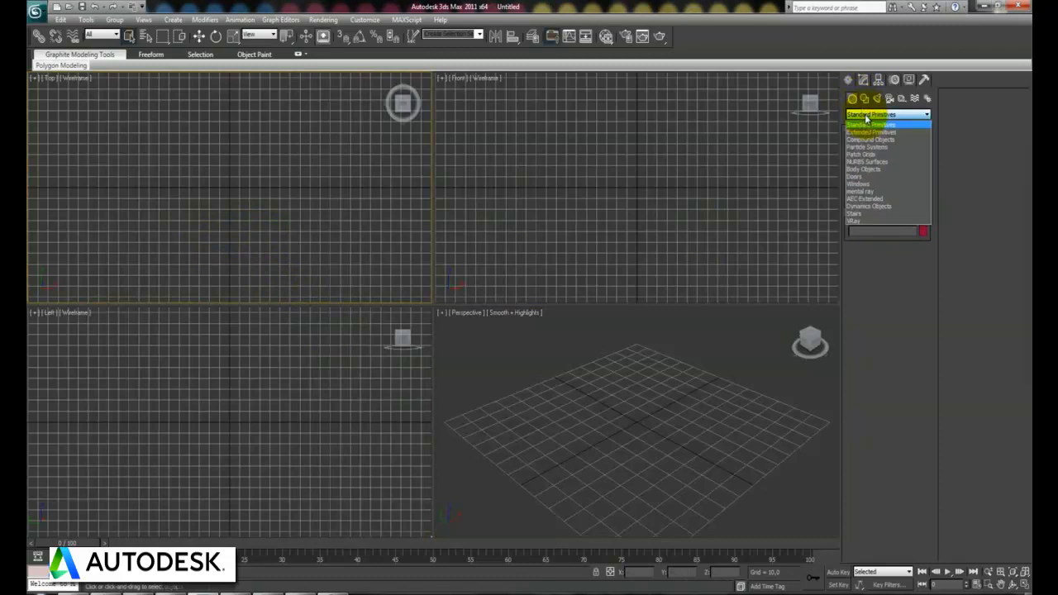
left_click(861, 220)
left_click(866, 164)
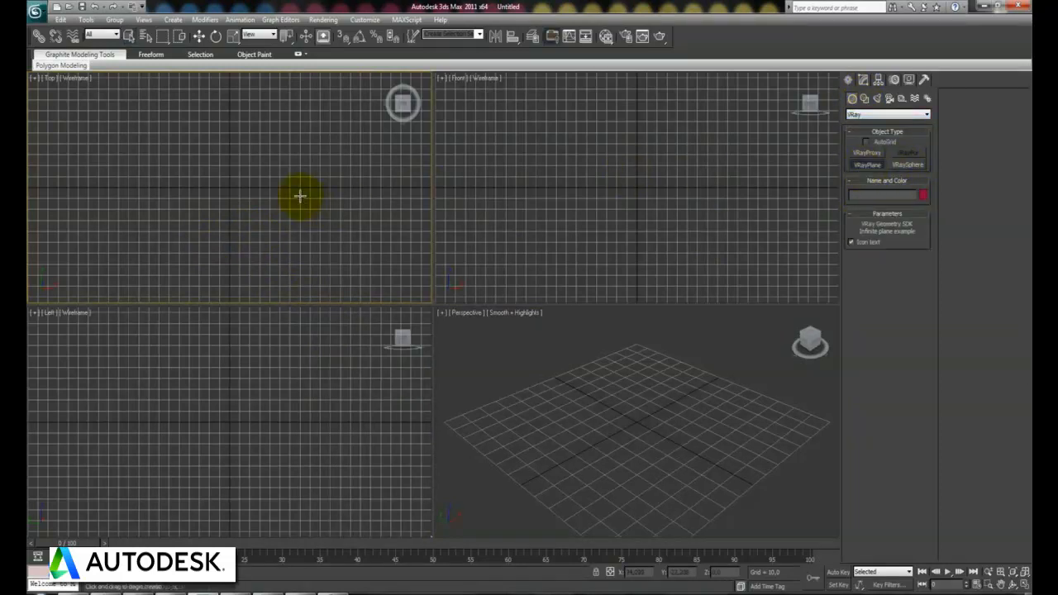
left_click(230, 189)
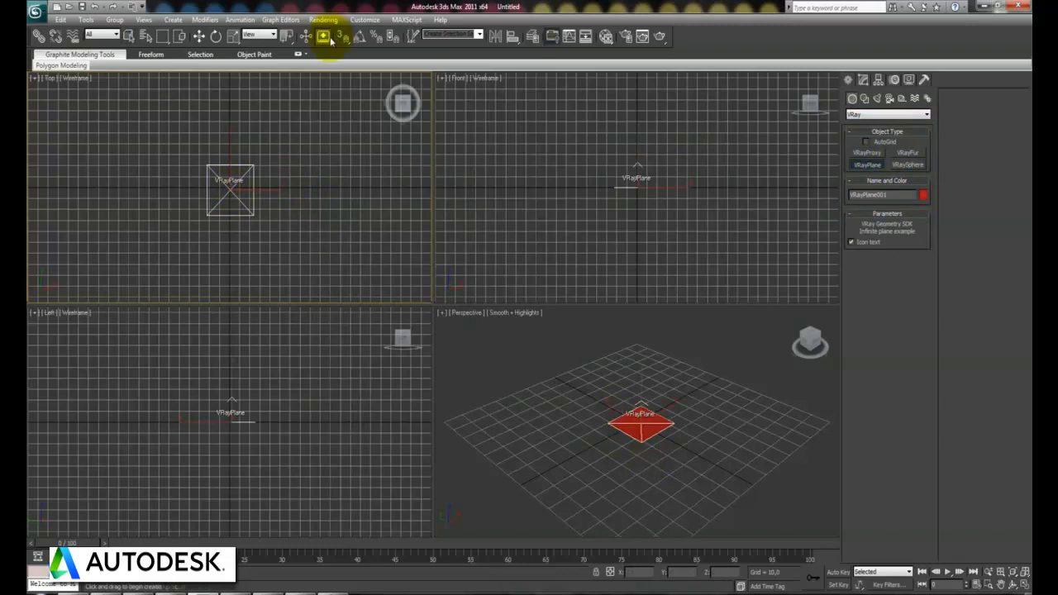
left_click(200, 35)
left_click(331, 287)
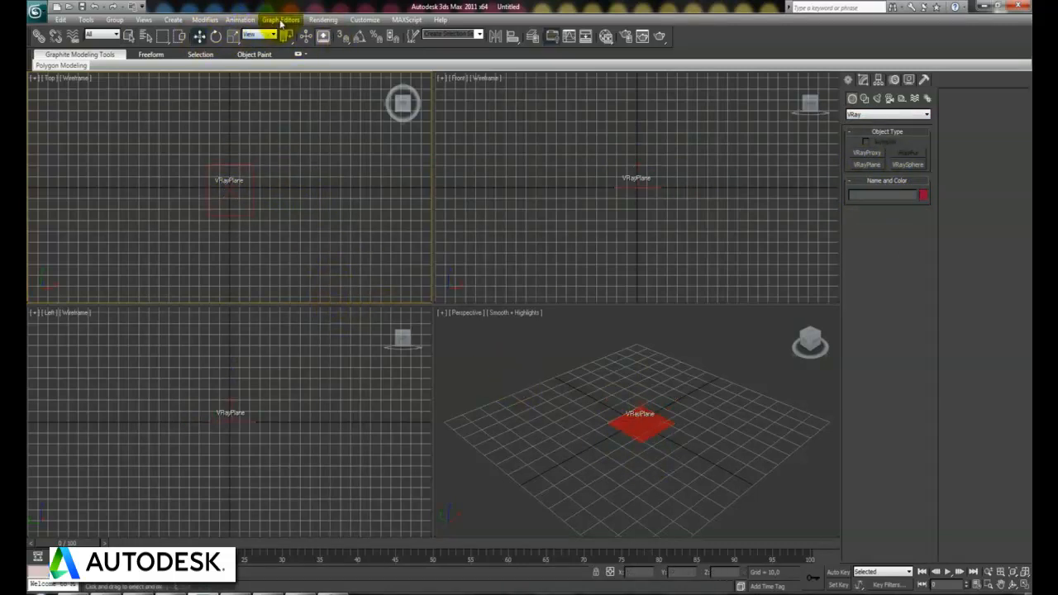
- Enable V-Ray GI and set the irradiance map to Very low, 20 HSph subdivisions, 10 interpolation samples and Show calc. phase
left_click(323, 19)
left_click(335, 46)
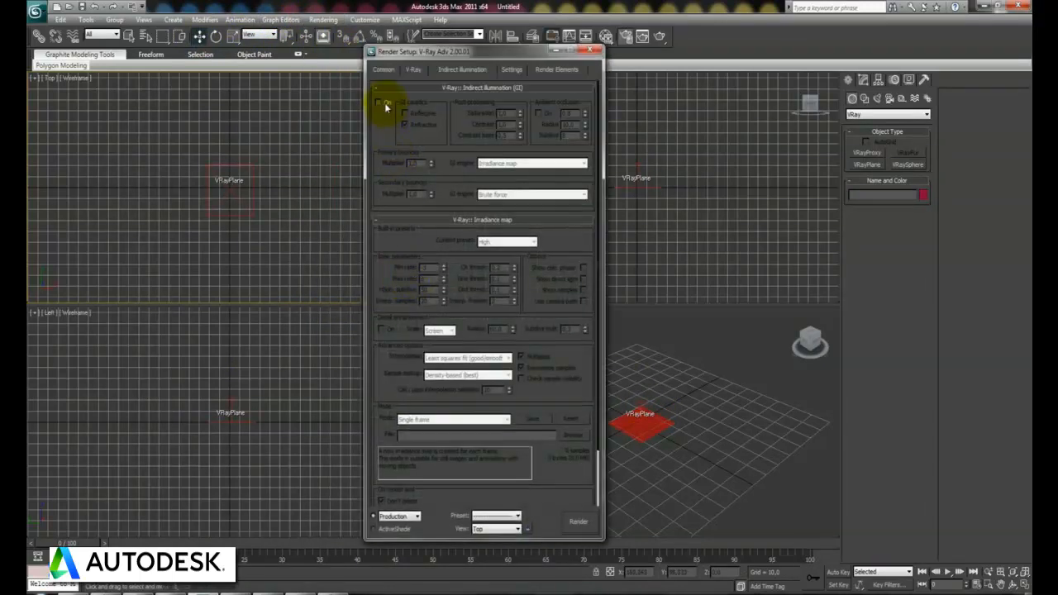
left_click(380, 103)
left_click(506, 241)
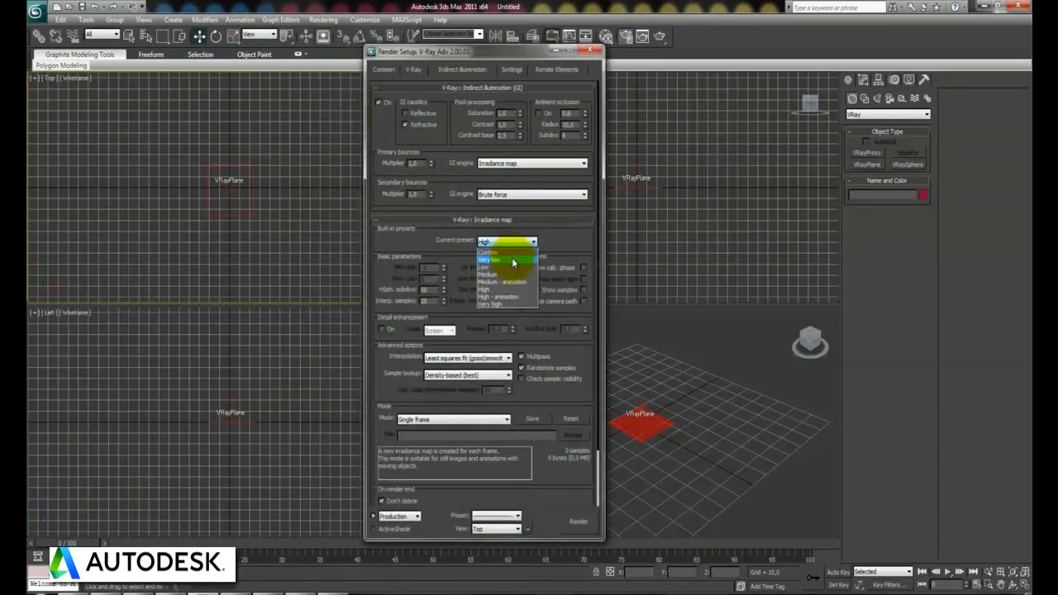
left_click(585, 270)
left_click(584, 267)
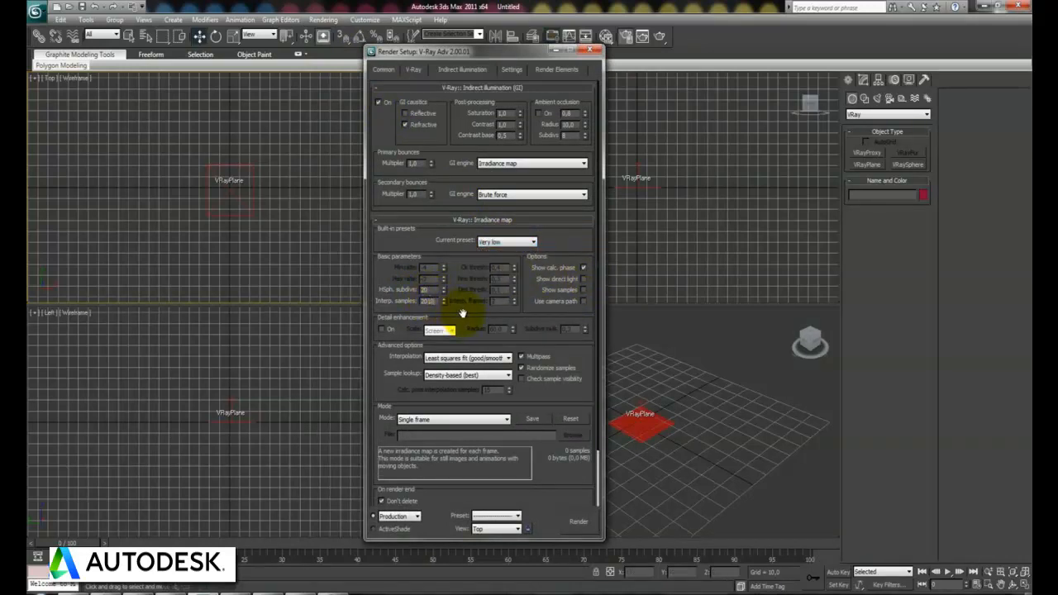
- Set the secondary bounces GI engine to Light cache with 20 subdivisions
scroll(465, 303, "down", 1)
scroll(463, 296, "down", 3)
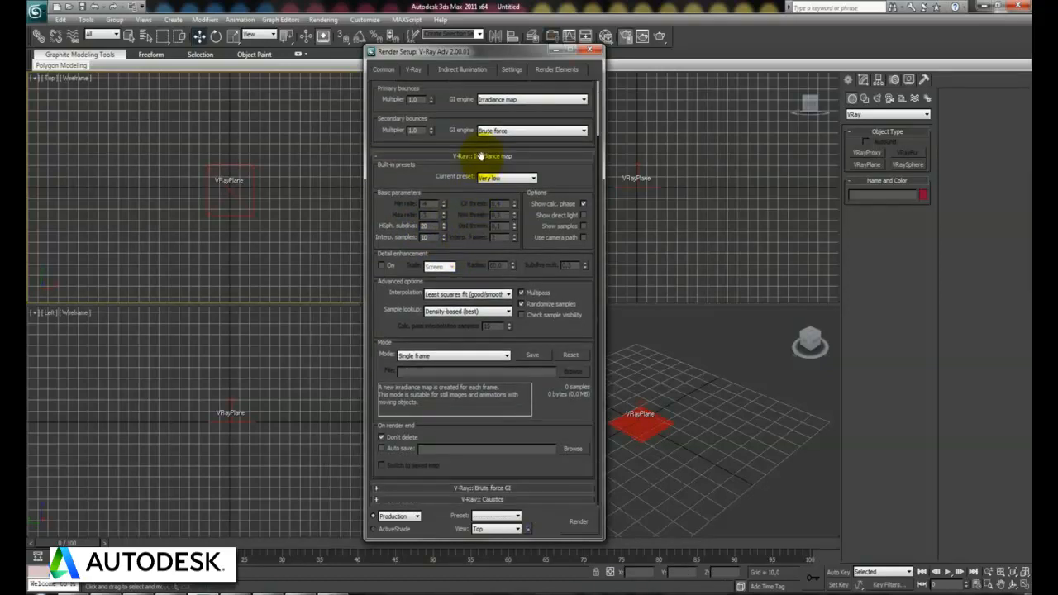
left_click(510, 131)
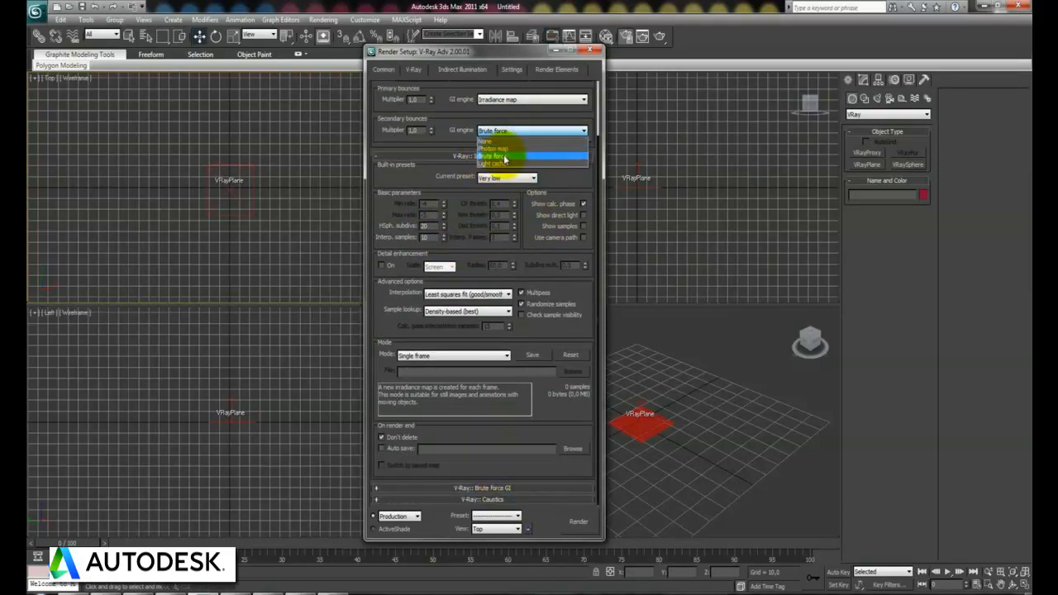
left_click(496, 168)
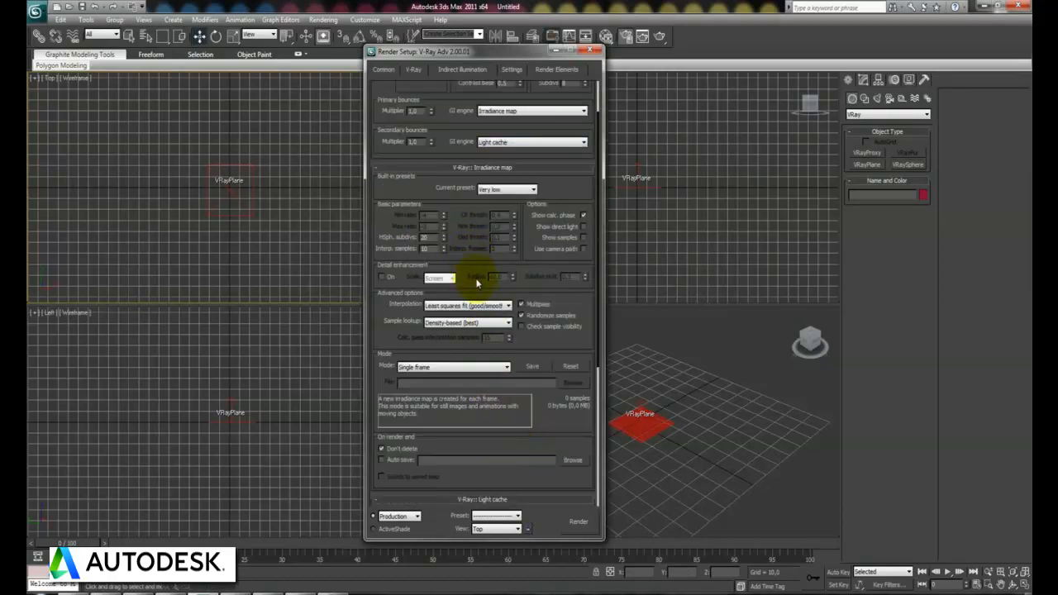
scroll(507, 429, "down", 10)
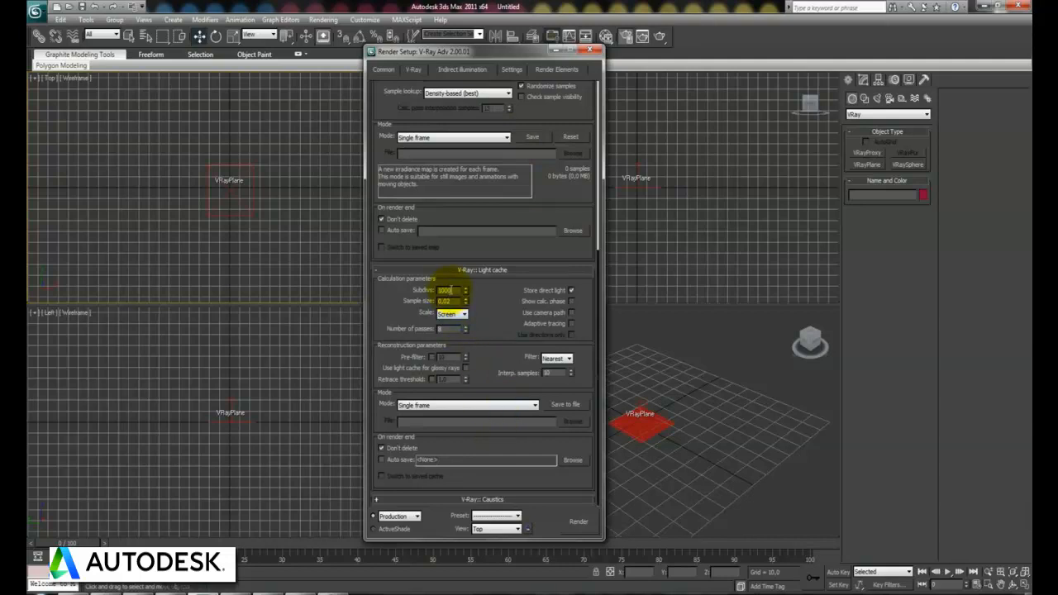
scroll(438, 248, "up", 6)
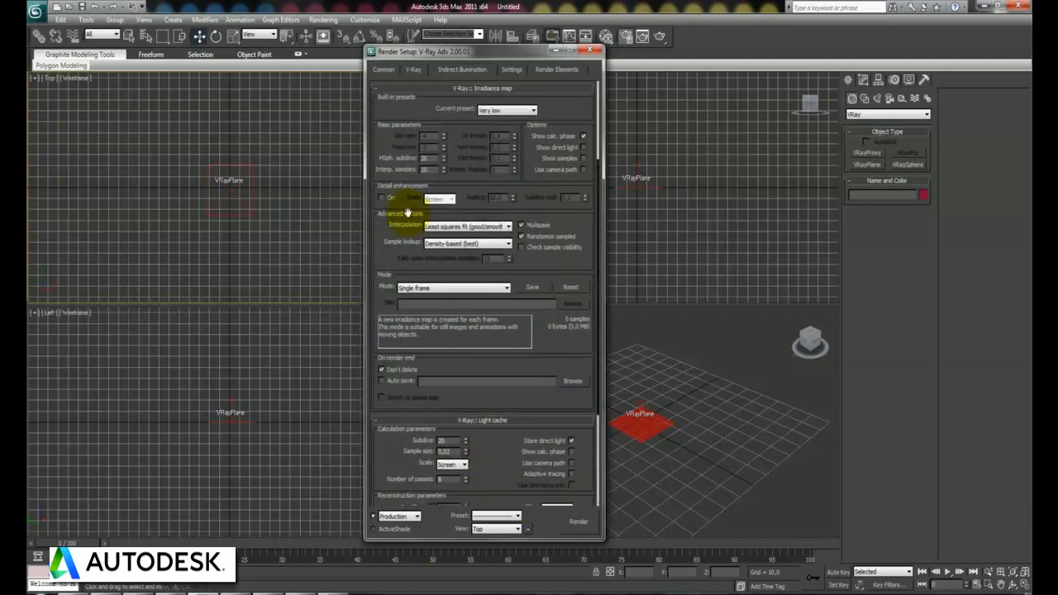
- Turn on the V-Ray GI environment (skylight) override and close the render setup
left_click(415, 70)
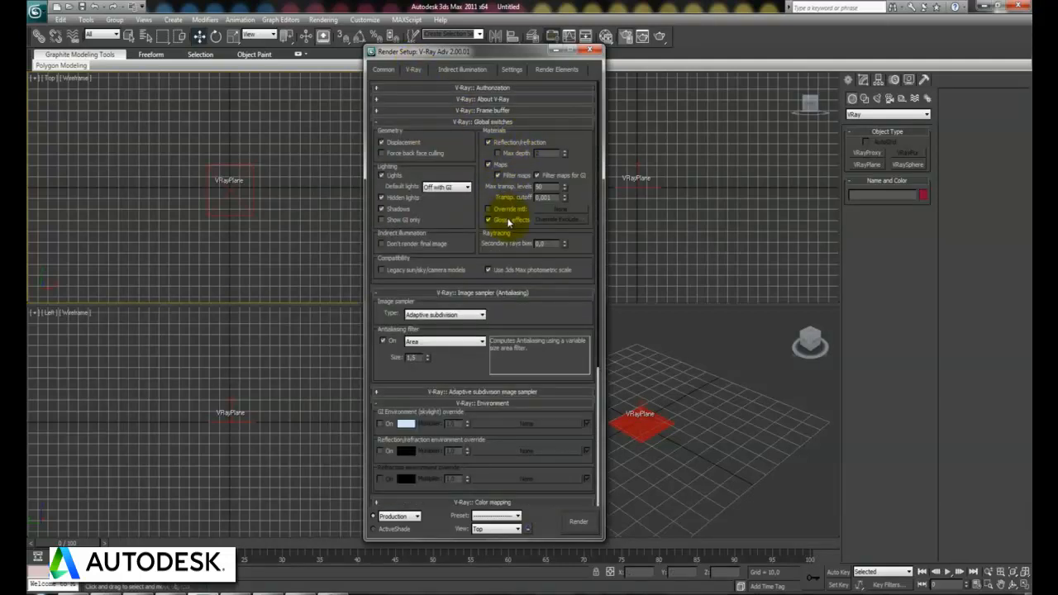
left_click(491, 122)
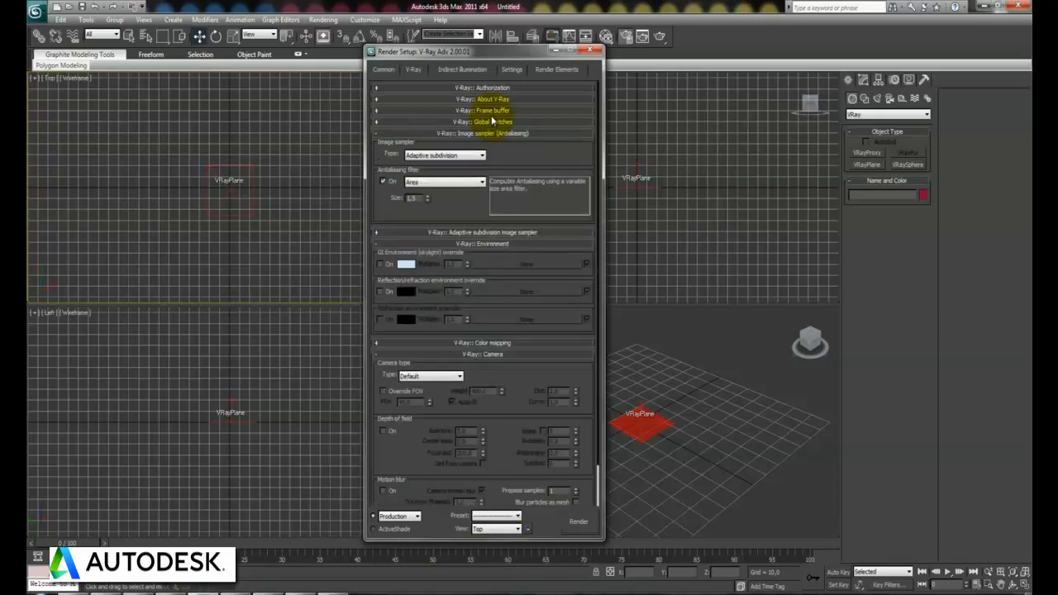
left_click(493, 112)
left_click(406, 123)
left_click(478, 115)
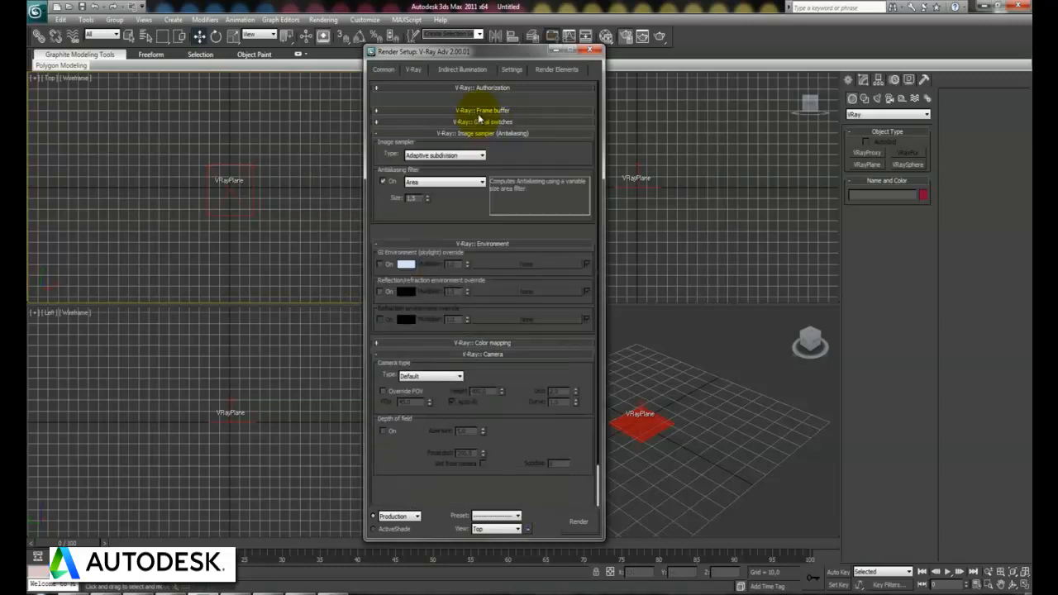
left_click(384, 264)
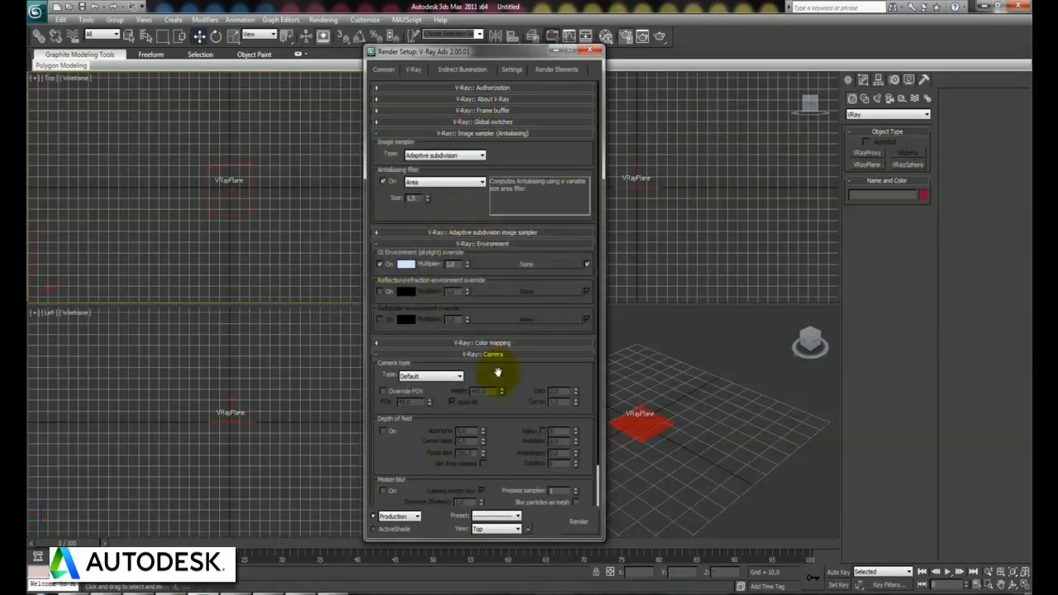
left_click(446, 354)
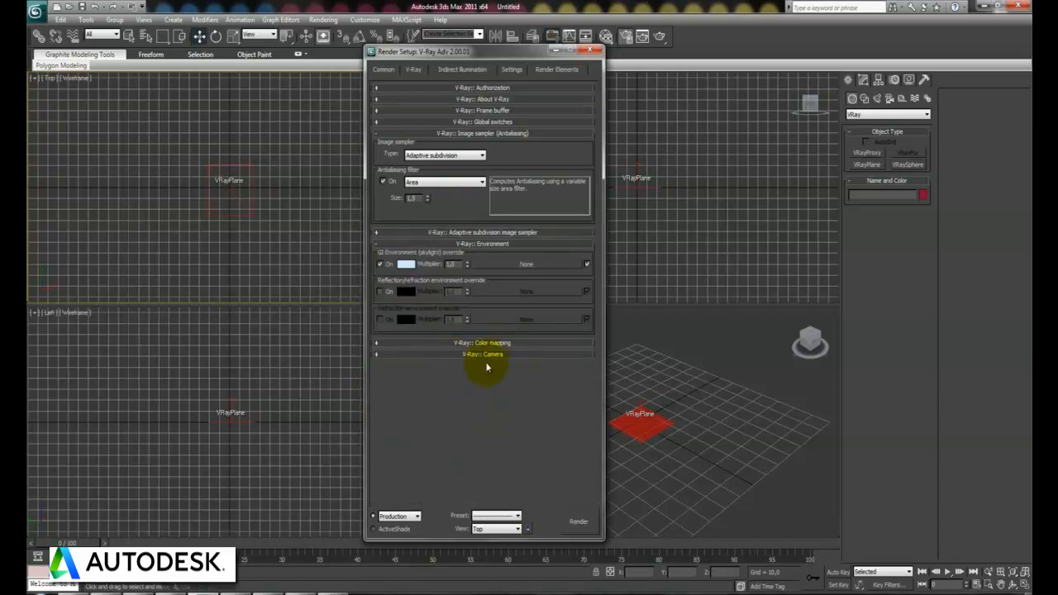
left_click(590, 51)
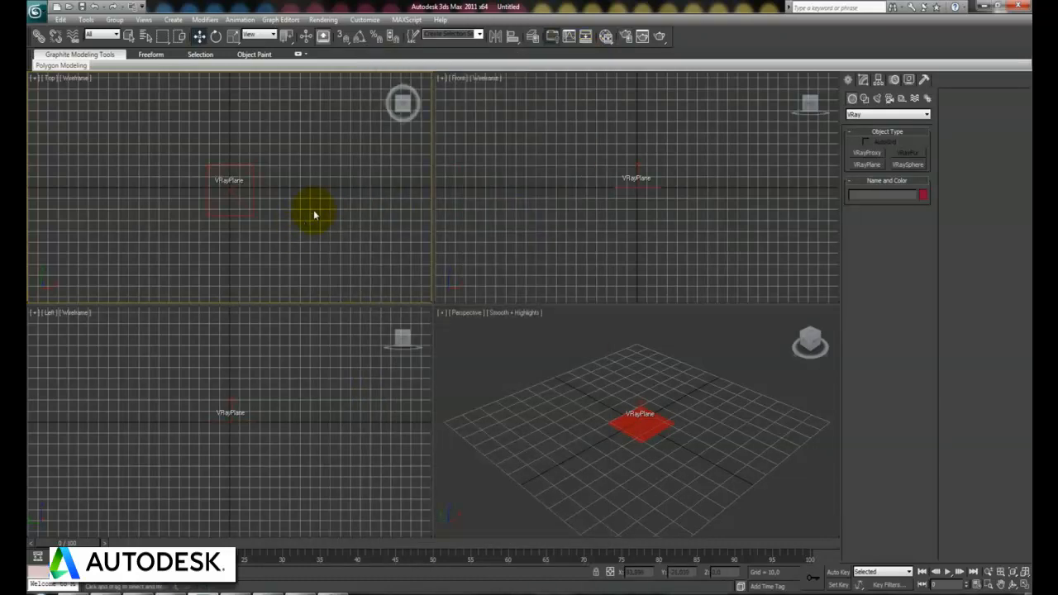
- Run the aaRockGen 1.0 script file and move its window over the viewports
left_click(406, 19)
left_click(421, 58)
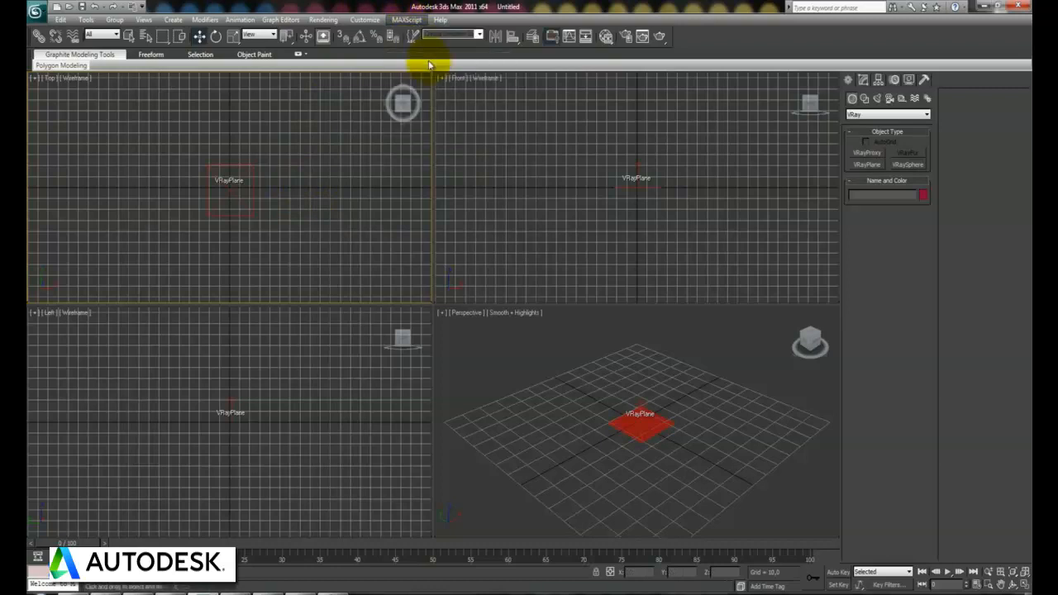
left_click(106, 28)
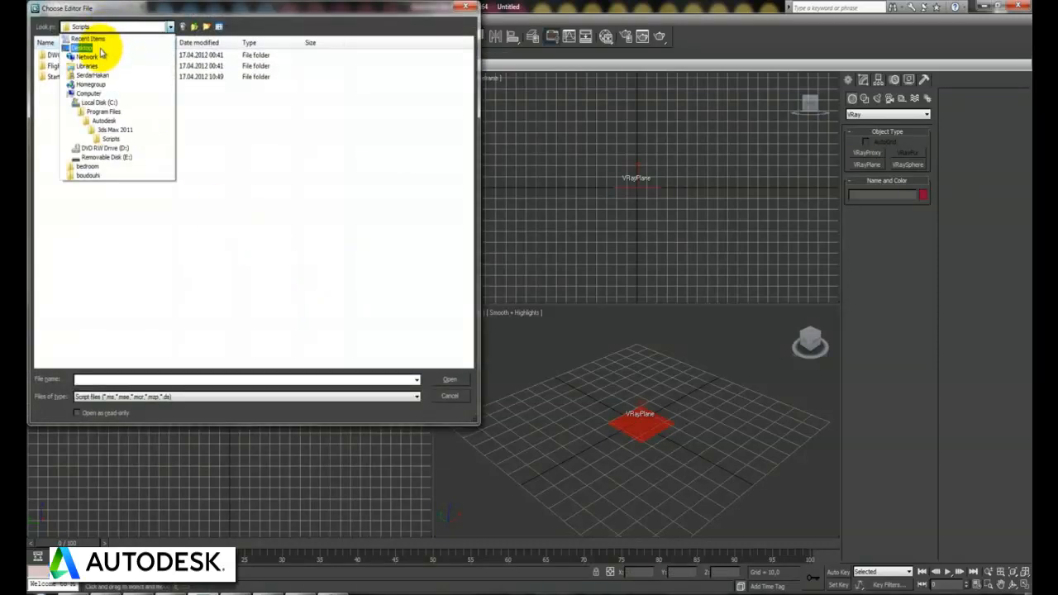
left_click(95, 40)
double_click(182, 115)
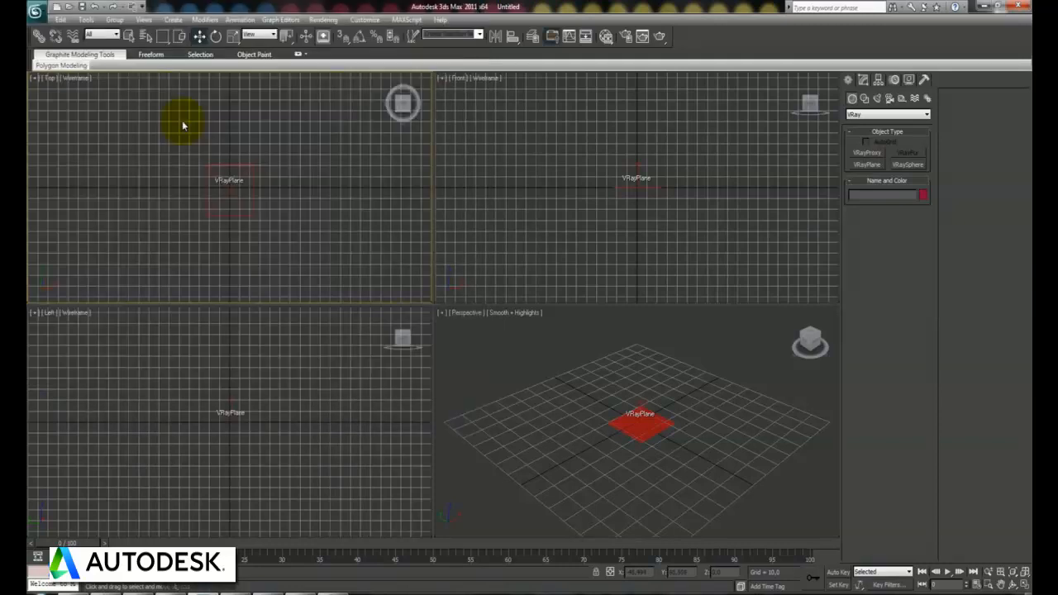
left_click_drag(524, 171, 441, 199)
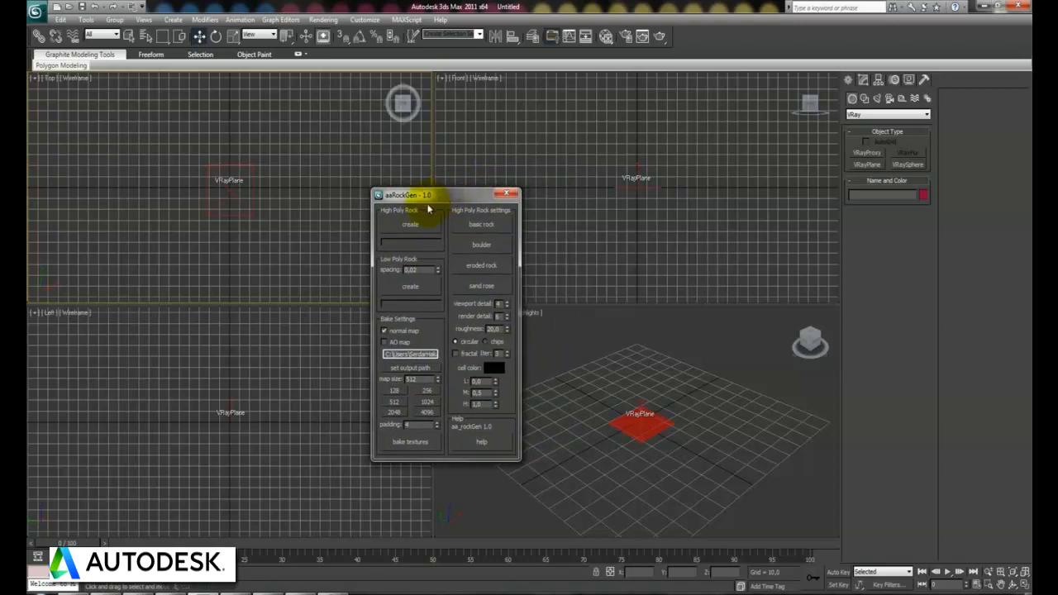
- Create a high-poly rock with the rock generator and show it close up in a maximized Perspective viewport
left_click(405, 229)
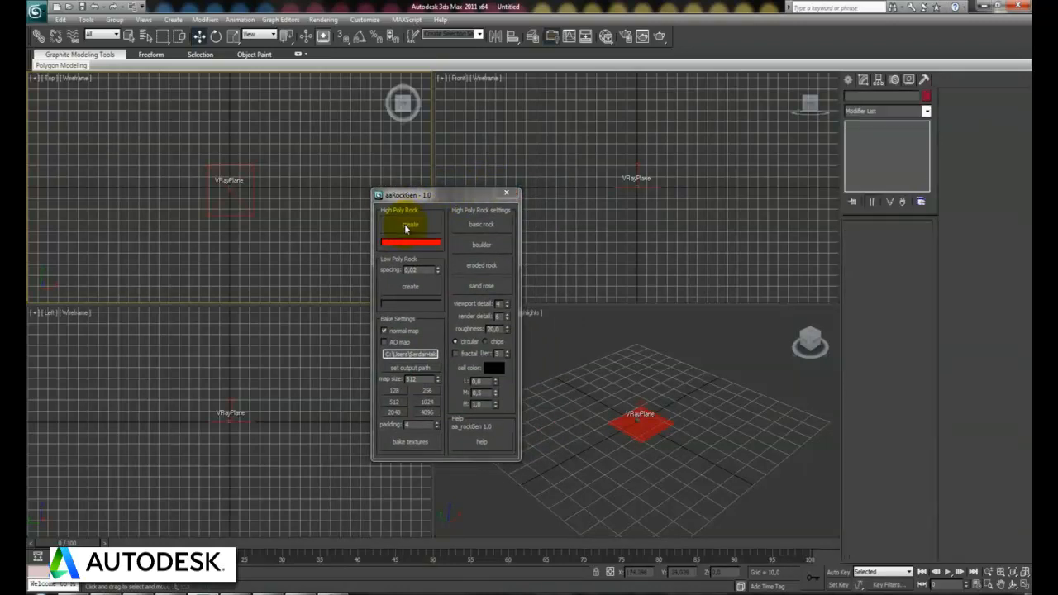
left_click(670, 480)
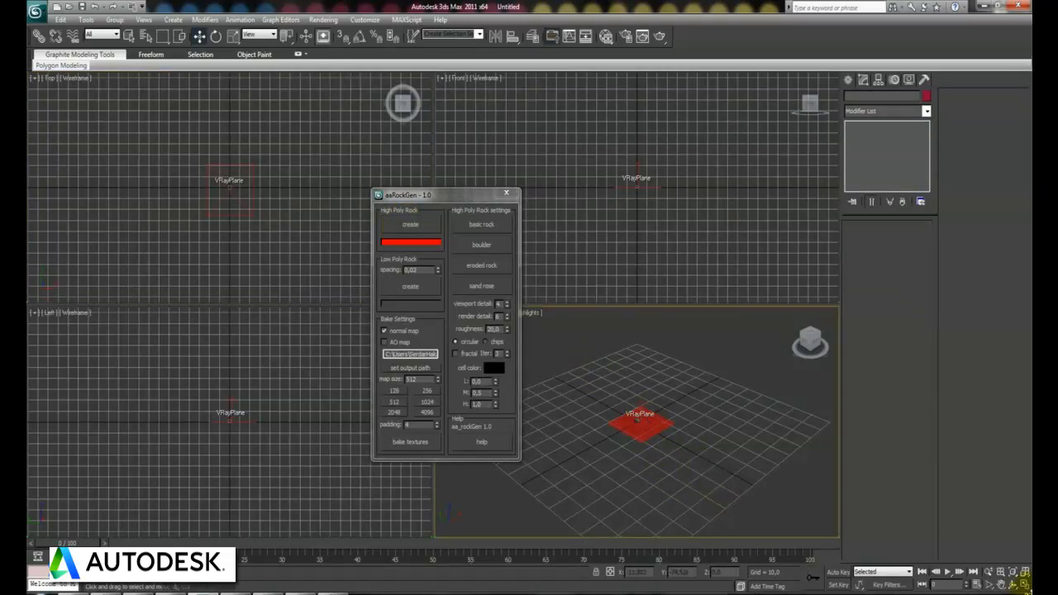
left_click(1025, 584)
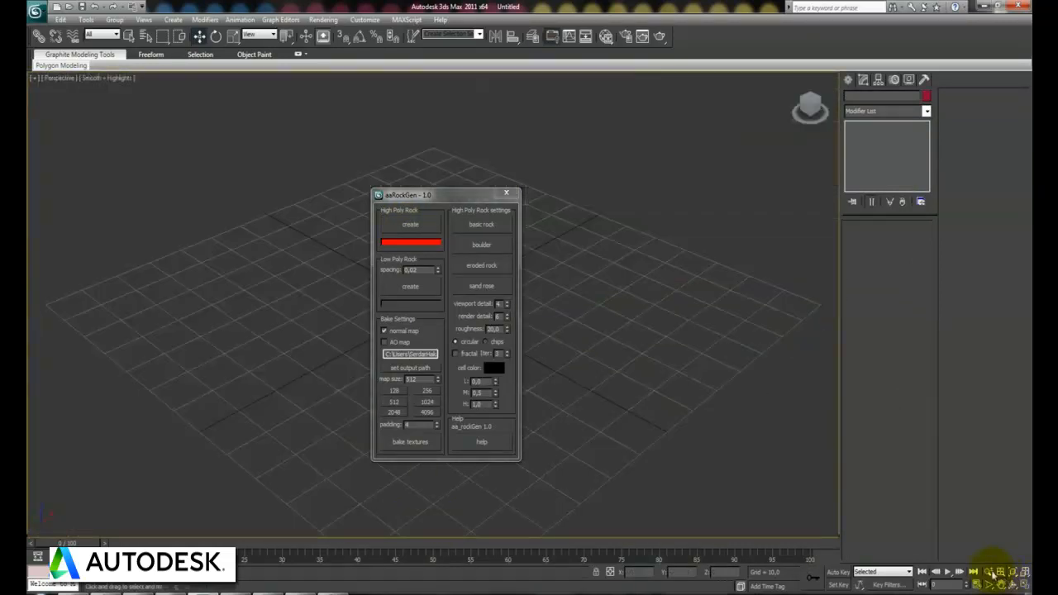
left_click_drag(446, 197, 663, 201)
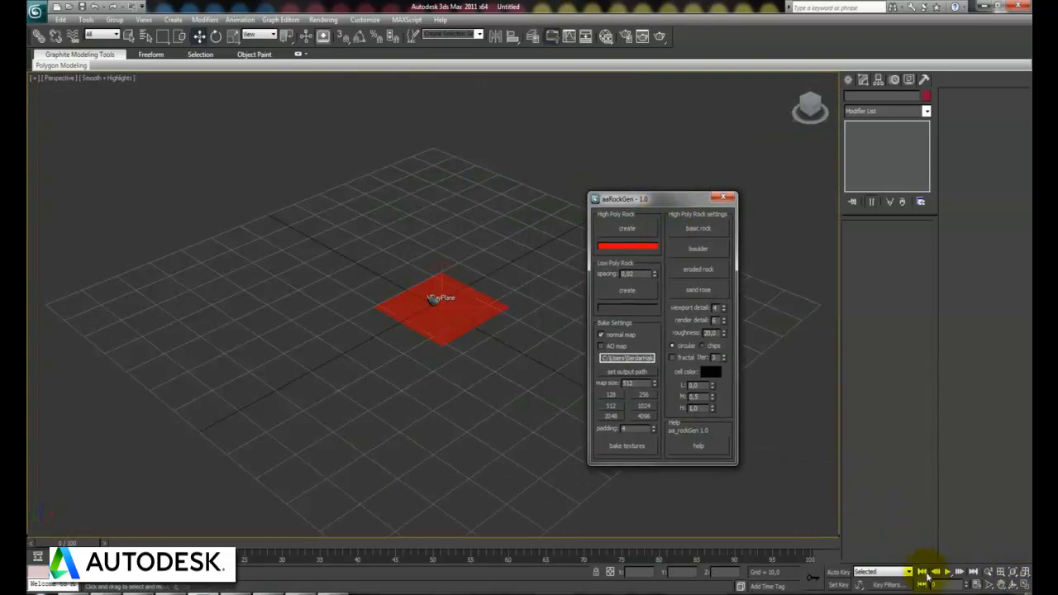
left_click(989, 572)
left_click_drag(469, 371, 416, 354)
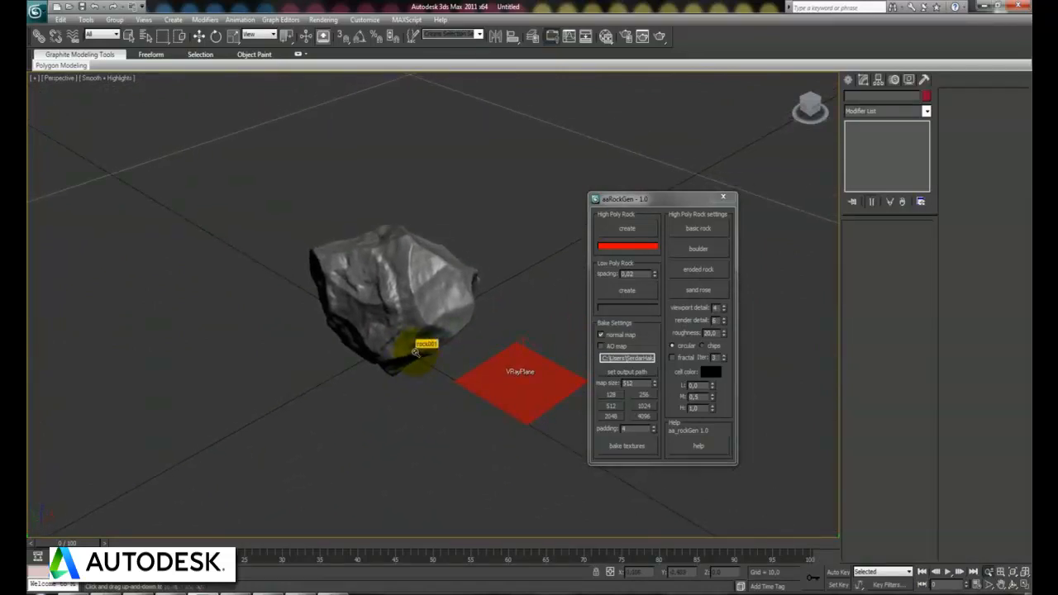
- Test-render the Perspective view with the rock and close the frame buffer and V-Ray messages
key("shift+q")
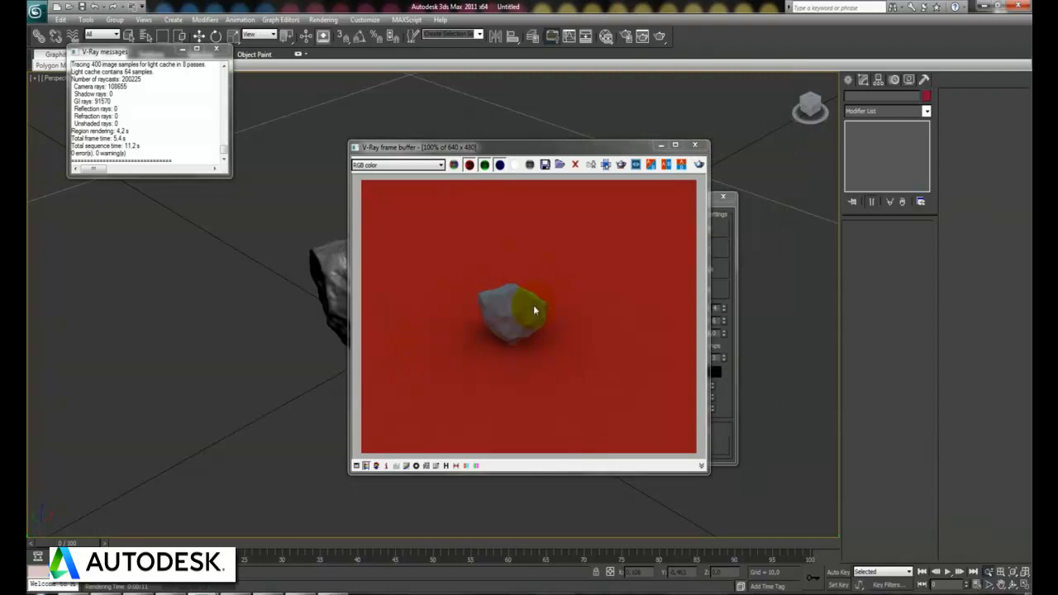
left_click(695, 145)
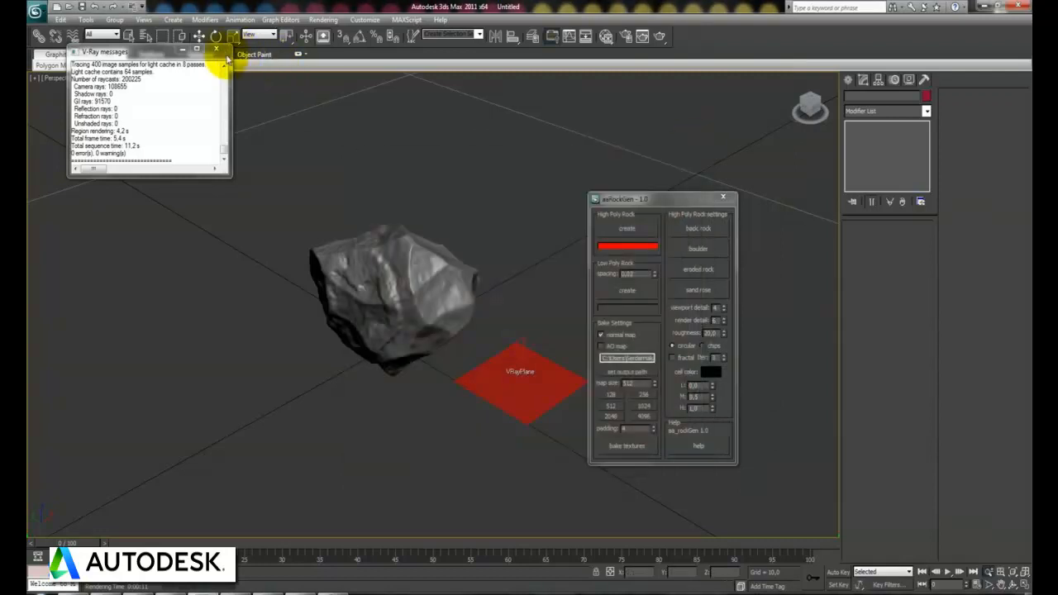
left_click(215, 49)
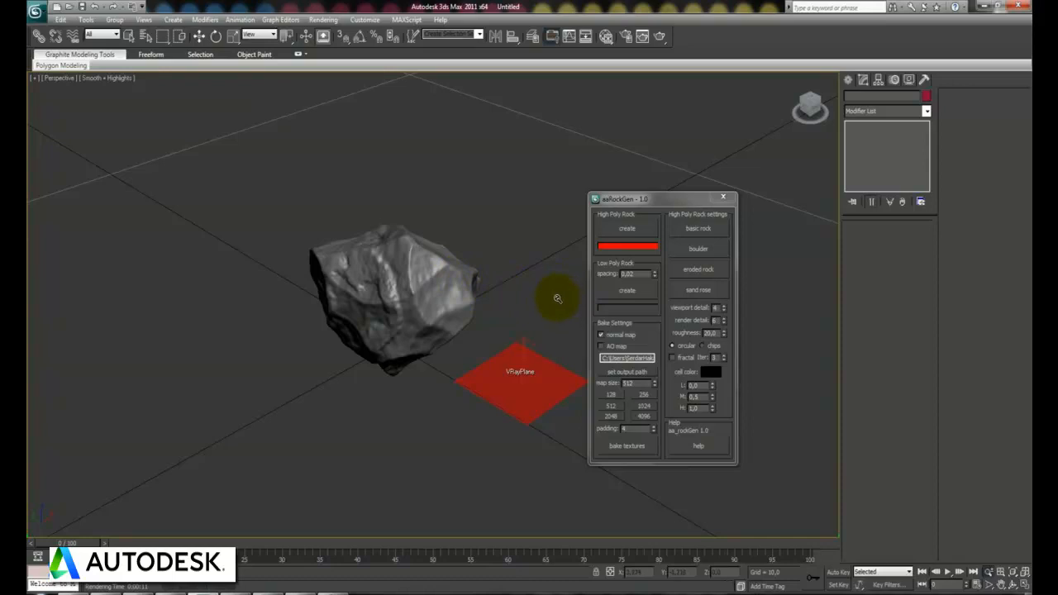
- Generate the low-poly rock with 0.02 spacing and move it beside the high-poly rock
left_click(626, 291)
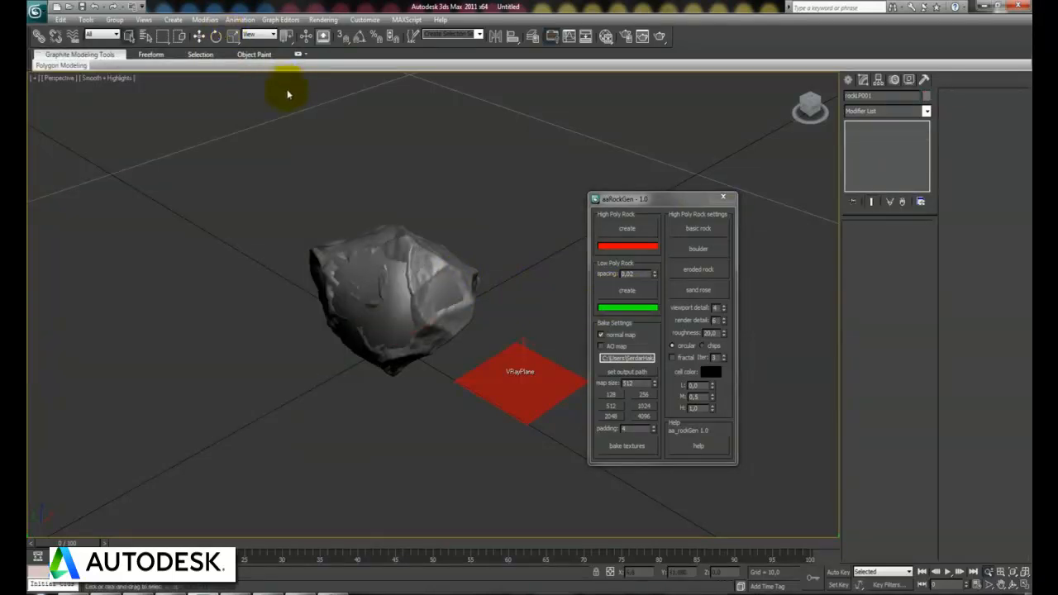
left_click(198, 36)
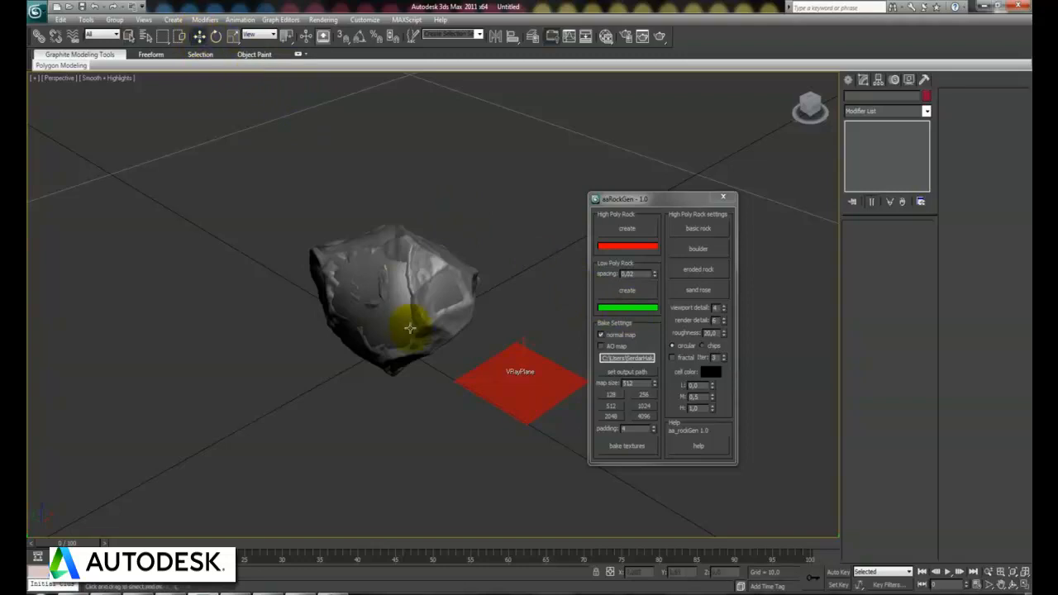
left_click_drag(405, 328, 548, 252)
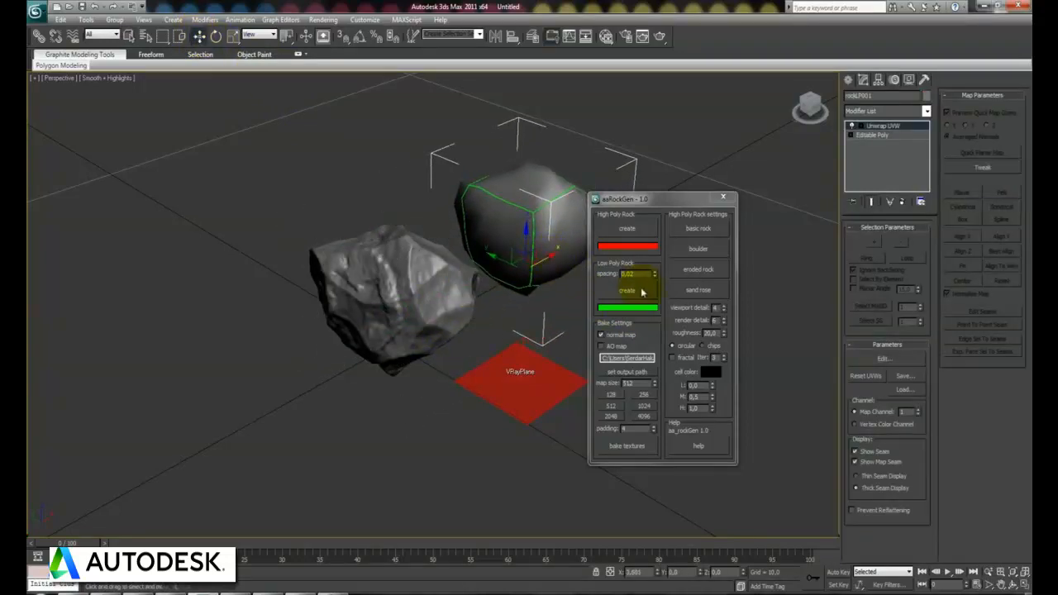
middle_click_drag(478, 367, 382, 379, "alt")
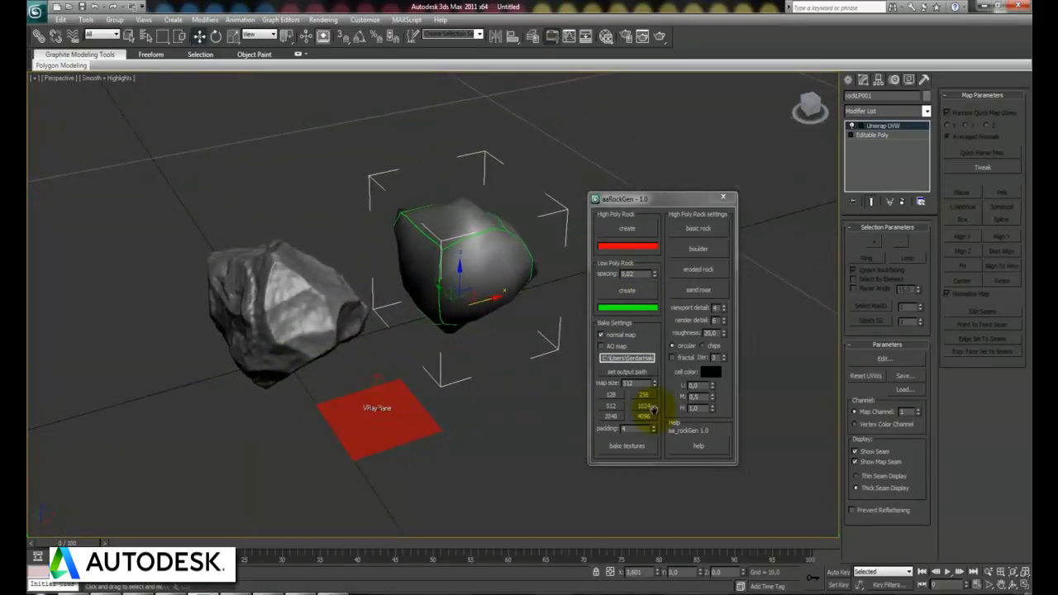
- Set the bake map size to 4096 and test-render the scene with a second, chips-style high-poly rock added
left_click(651, 409)
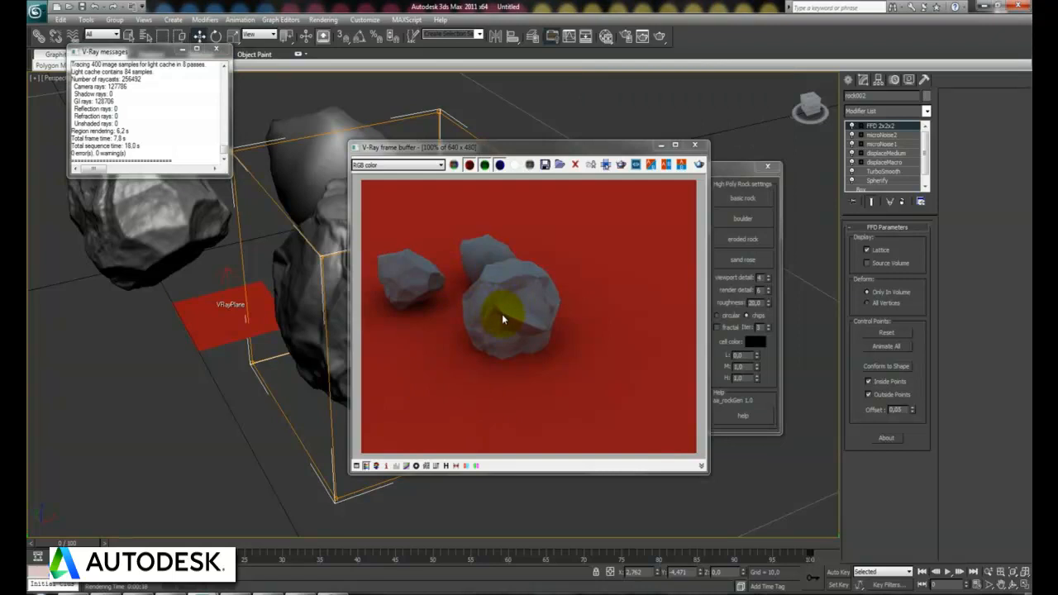
left_click(694, 145)
left_click(219, 52)
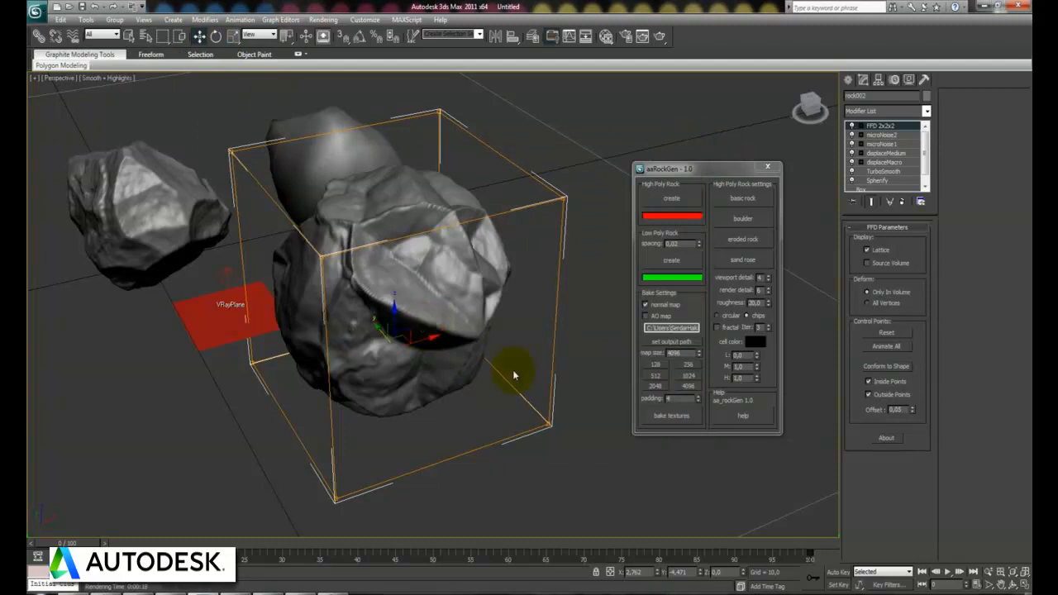
- Bake the normal map textures from the rock generator and close the rendered frame window
left_click(676, 420)
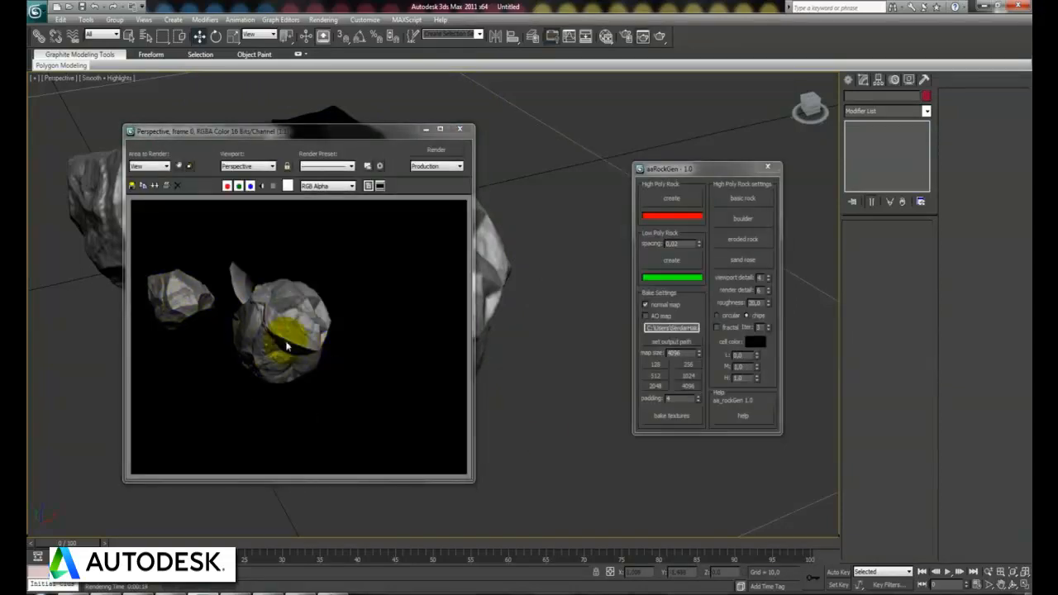
left_click(461, 130)
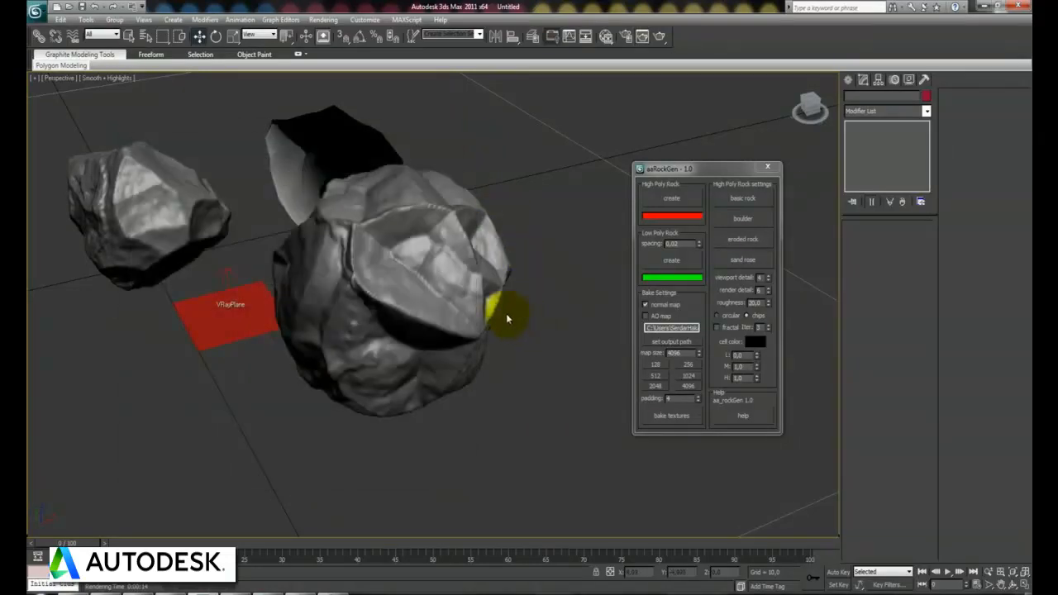